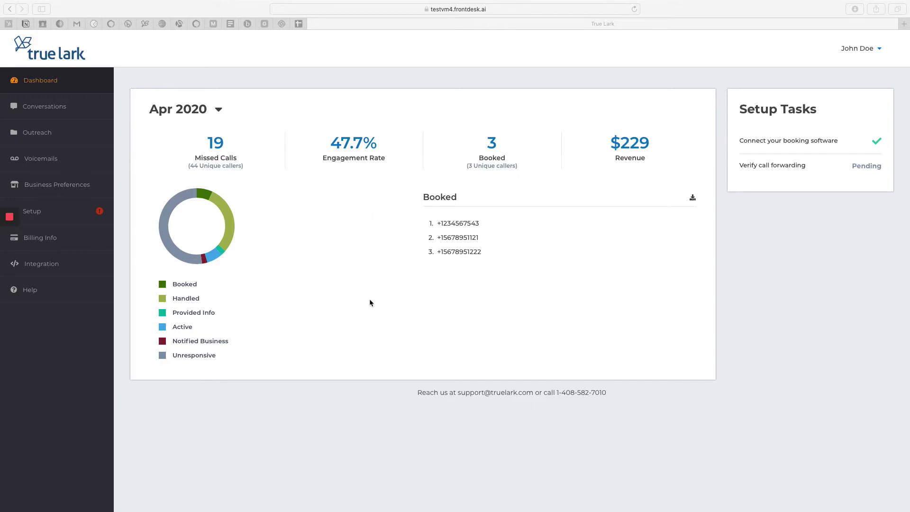
Go to the Outreach campaigns page from the sidebar.
left_click(50, 136)
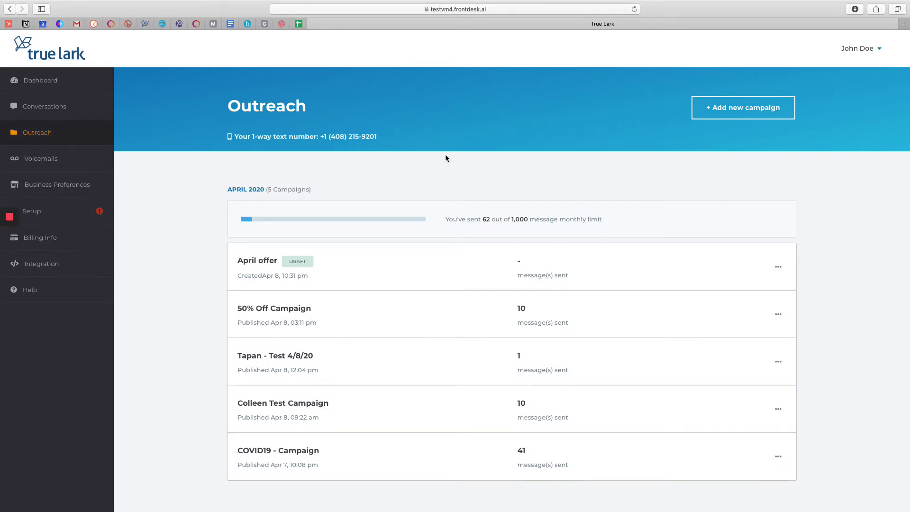
Start a new outreach campaign and name it '50% Loyal', correcting typos.
left_click(737, 113)
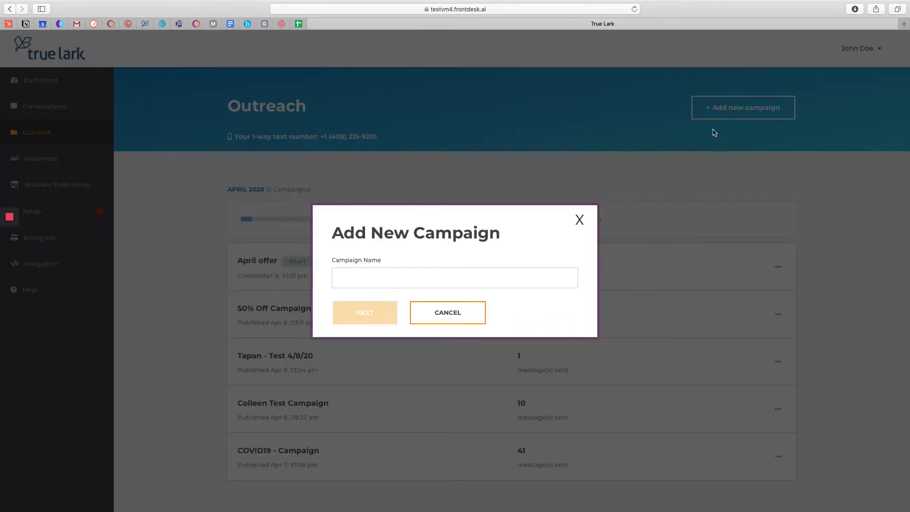
left_click(389, 282)
type("50")
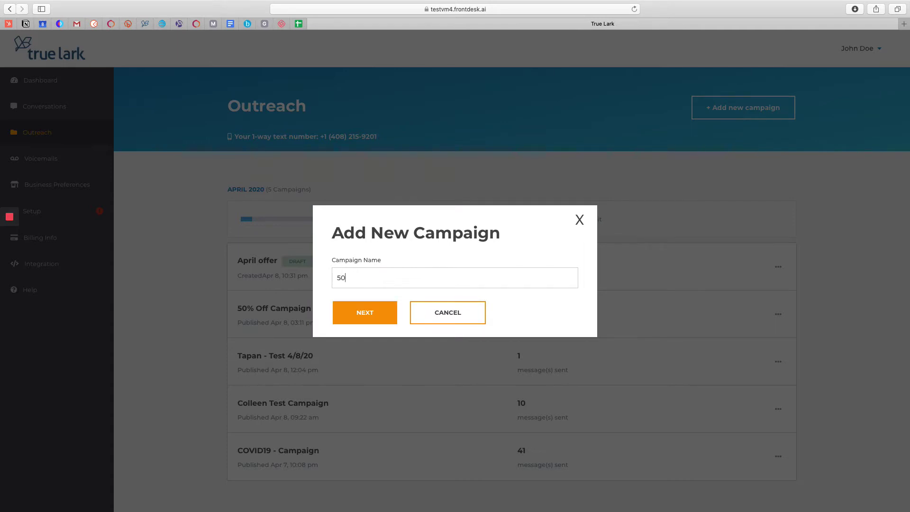
type("^")
key("BackSpace")
type("% Lio")
key("BackSpace")
key("BackSpace")
type("oyal")
left_click(371, 321)
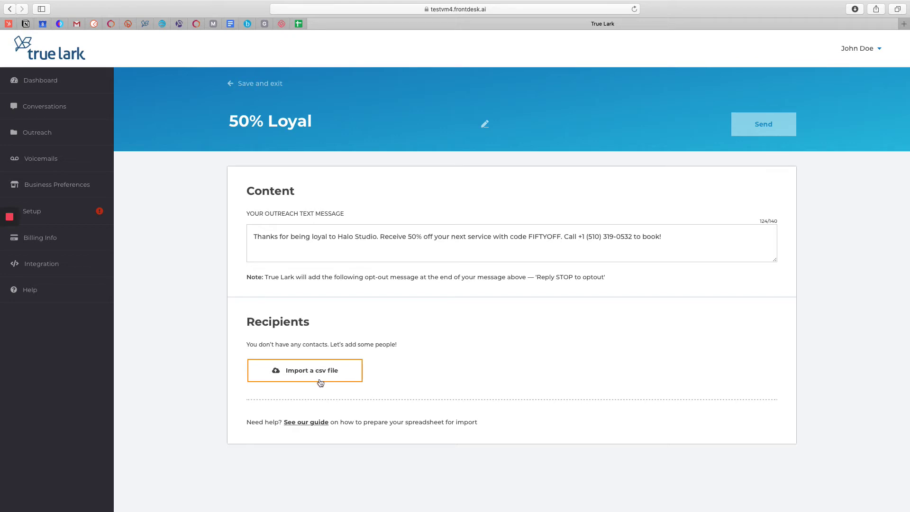
Switch to the 50% Loyal Campaign spreadsheet and highlight its Name and Phone headers.
left_click(298, 25)
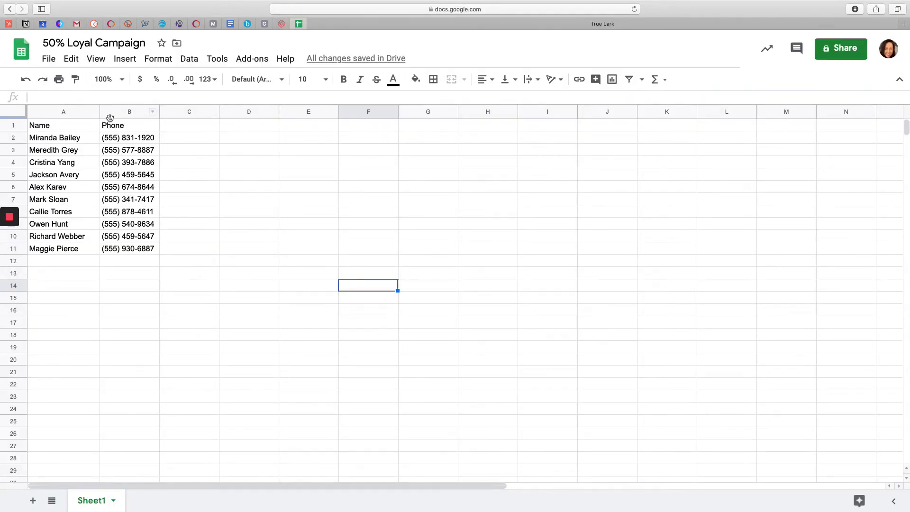
left_click(79, 129)
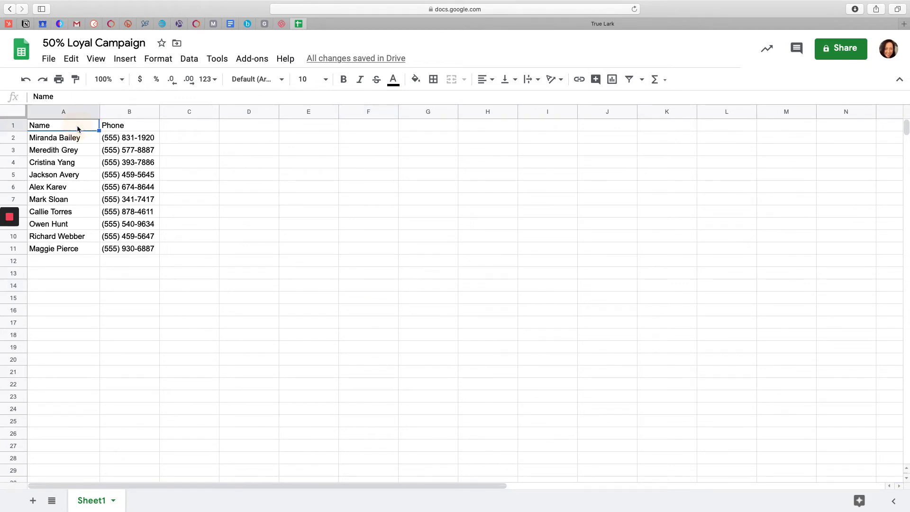
left_click(133, 131)
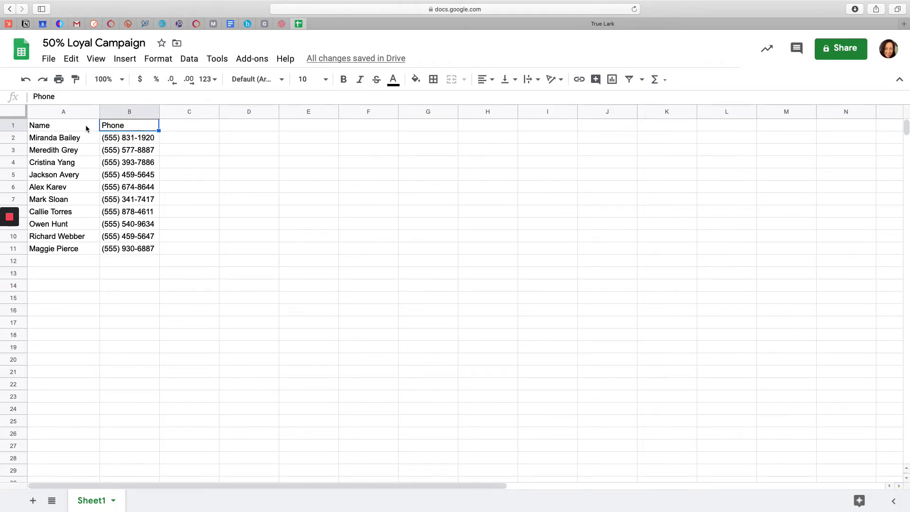
left_click(56, 128)
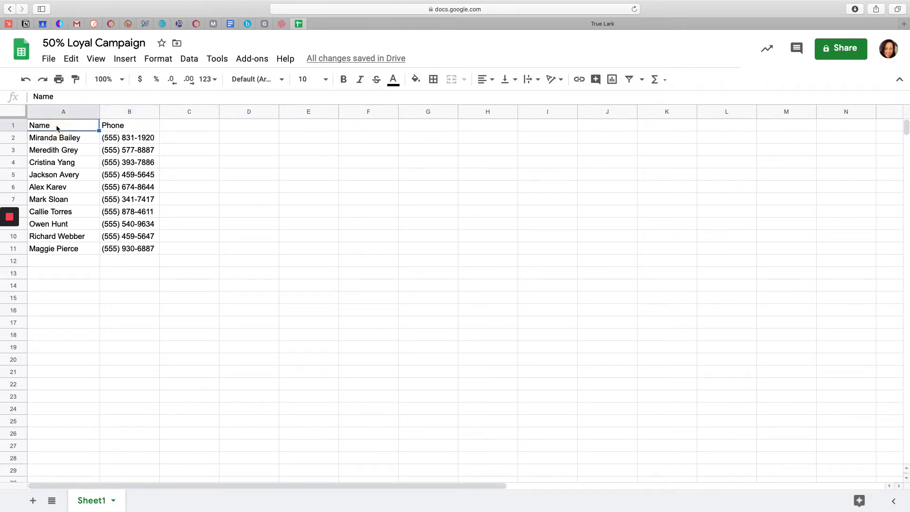
left_click(115, 128)
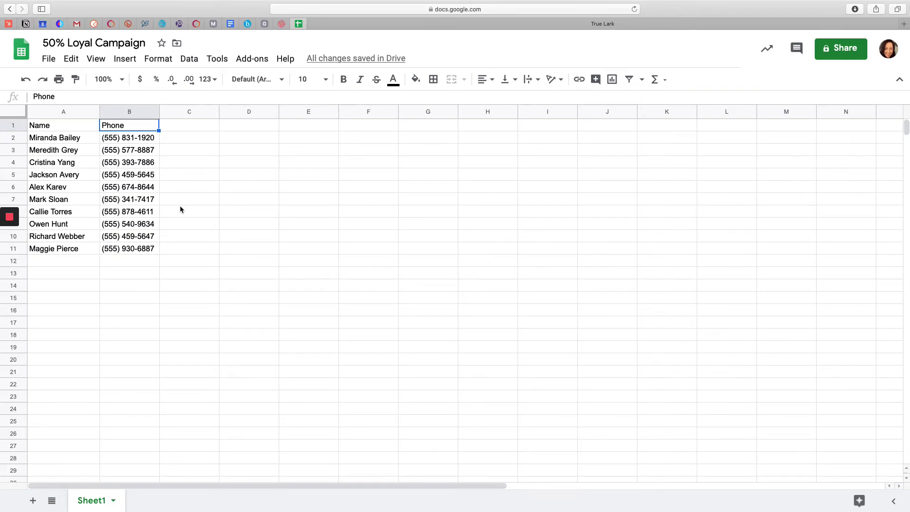
Download the sheet as Comma-separated values (.csv, current sheet).
left_click(49, 60)
mouse_move(80, 196)
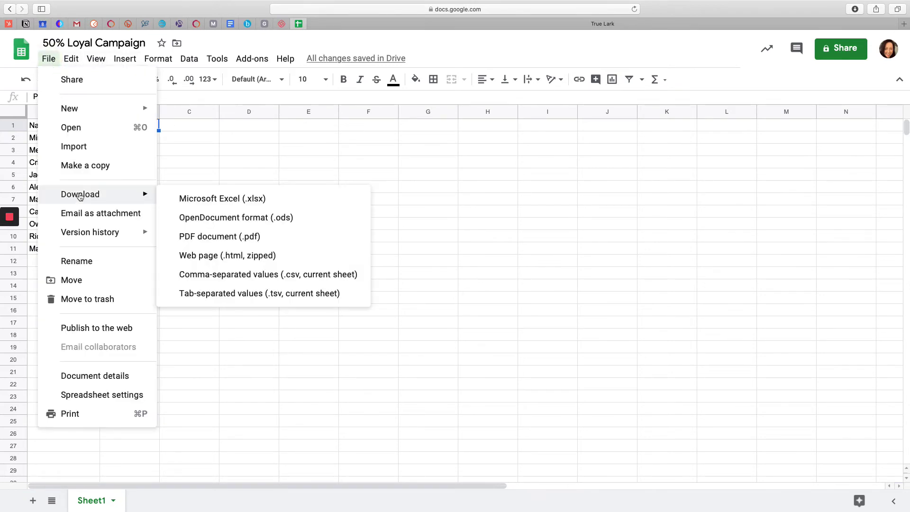
left_click(295, 276)
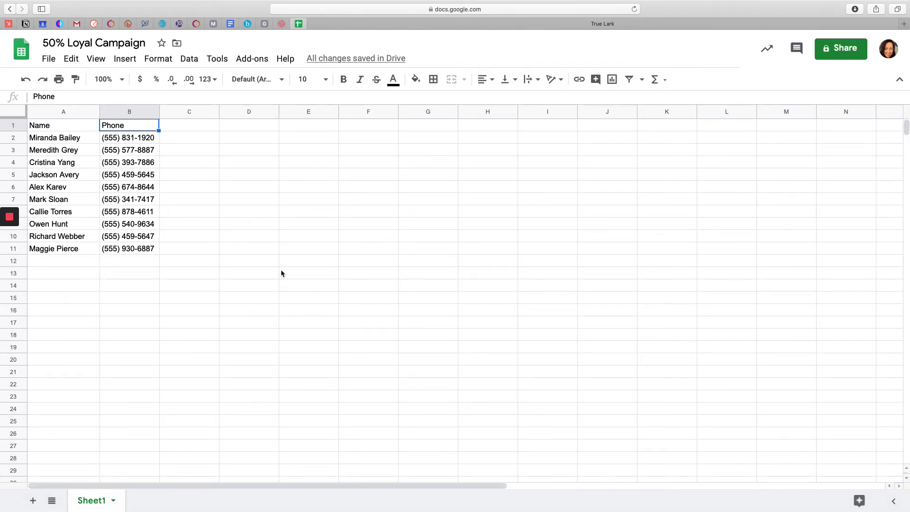
Return to the 50% Loyal campaign in True Lark and choose to import a CSV file.
left_click(502, 27)
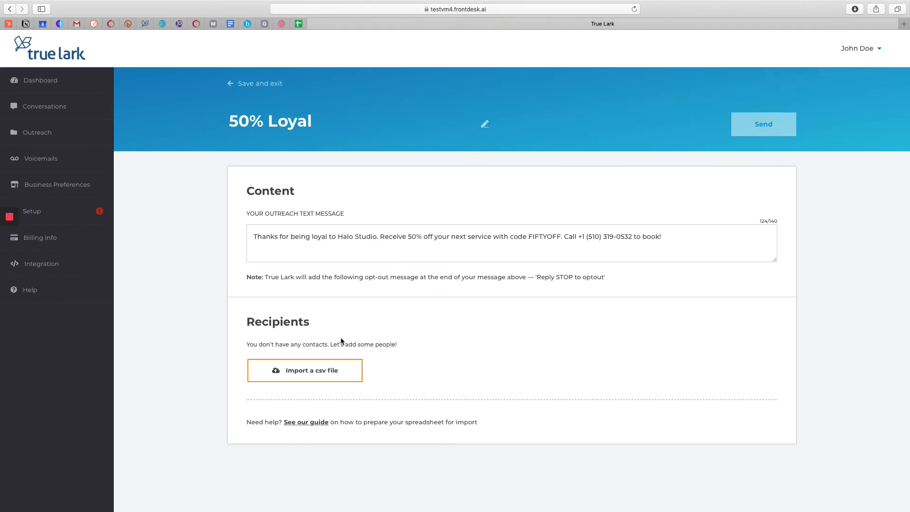
left_click(315, 378)
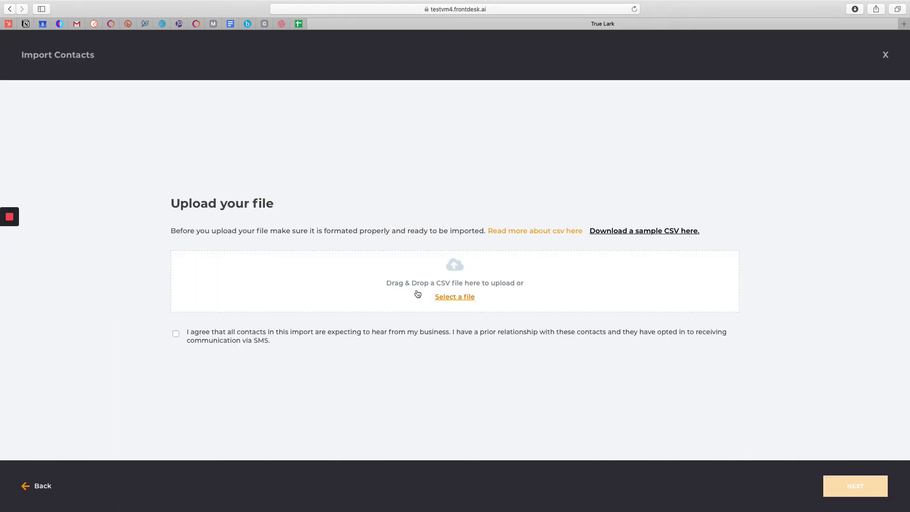
Upload '50% Loyal Campaign - Sheet1.csv' from Downloads as the contacts file.
left_click(460, 299)
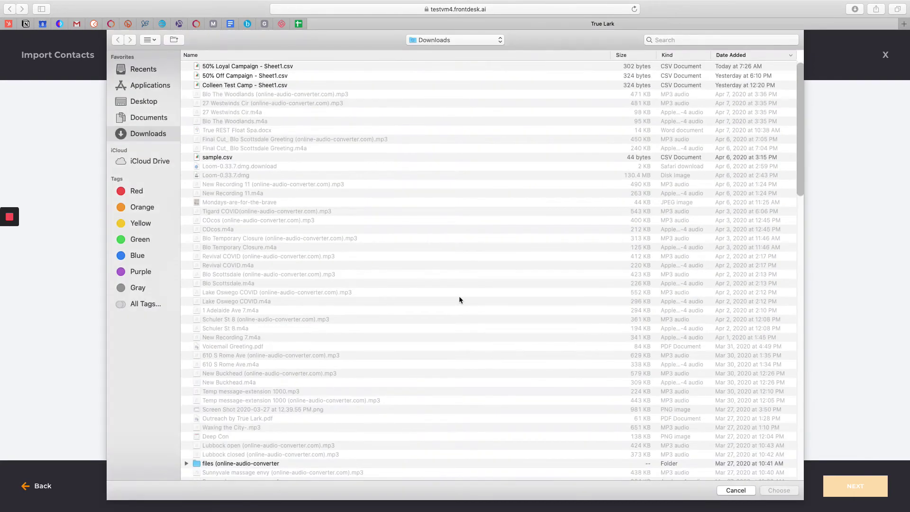
left_click(268, 67)
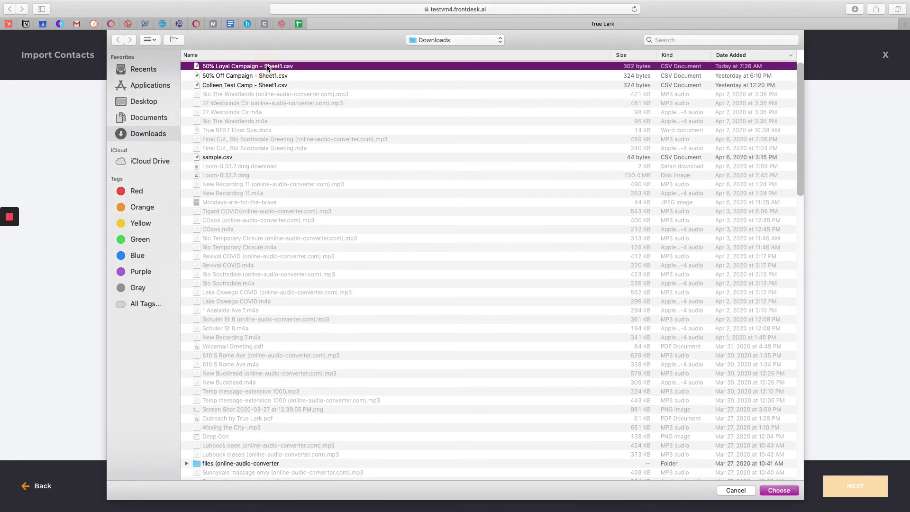
left_click(777, 491)
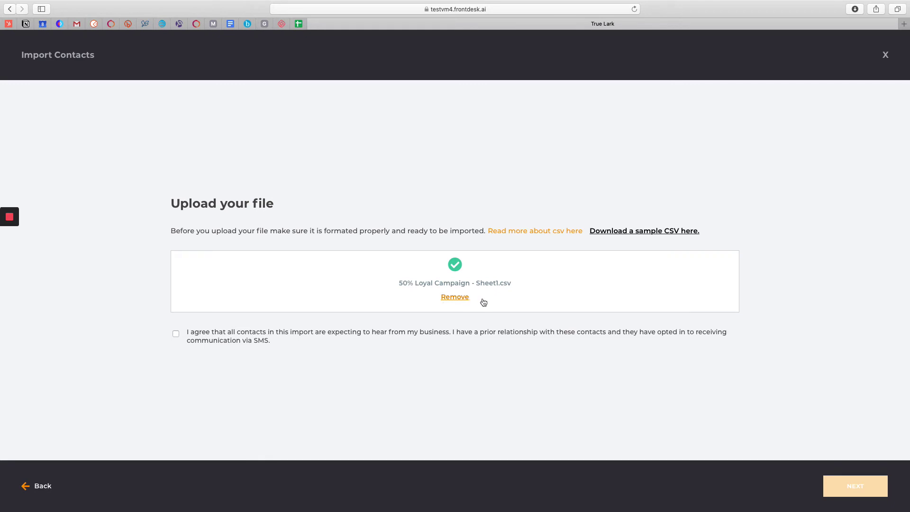
Confirm the contacts opted in to SMS and continue to the list review.
left_click(177, 334)
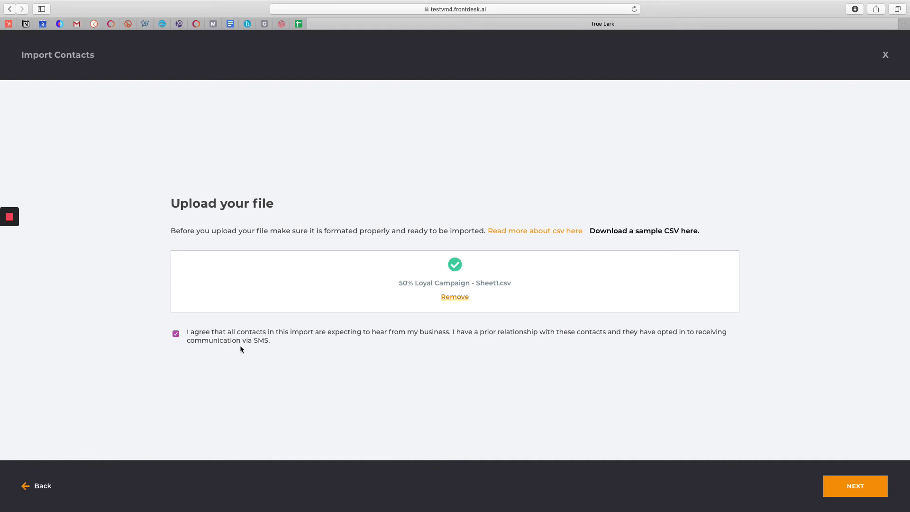
left_click(855, 487)
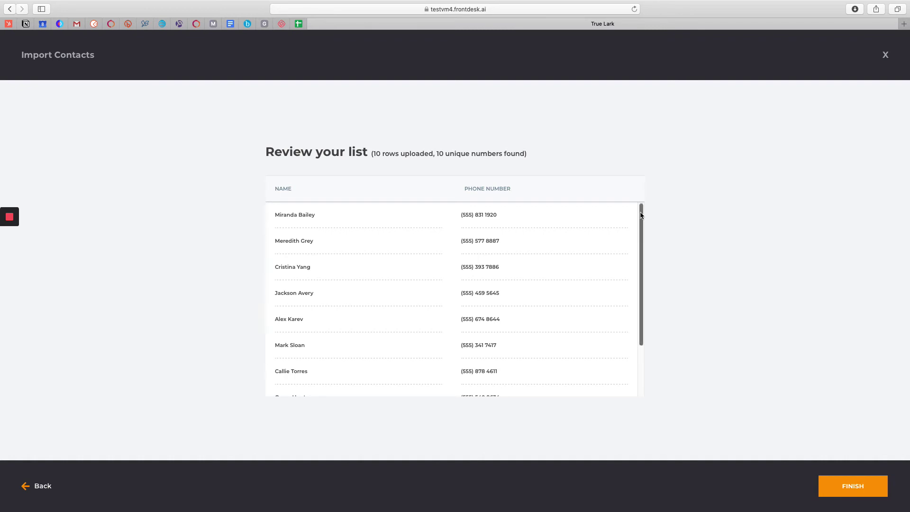
Scroll through the reviewed contact list and finish importing the 10 contacts.
mouse_move(641, 215)
left_mouse_down()
mouse_move(638, 282)
mouse_move(636, 206)
left_mouse_up()
left_click(857, 486)
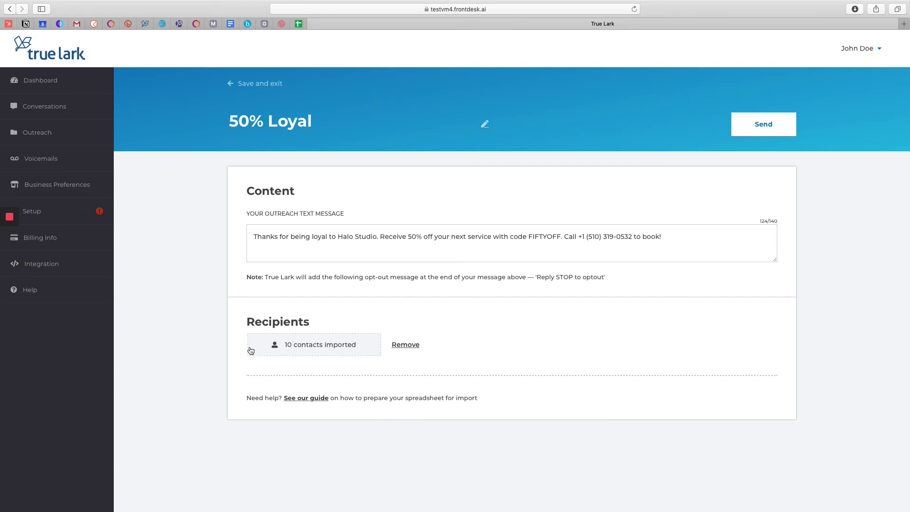
Check the 124-character FIFTYOFF offer message in the message box.
left_click(311, 247)
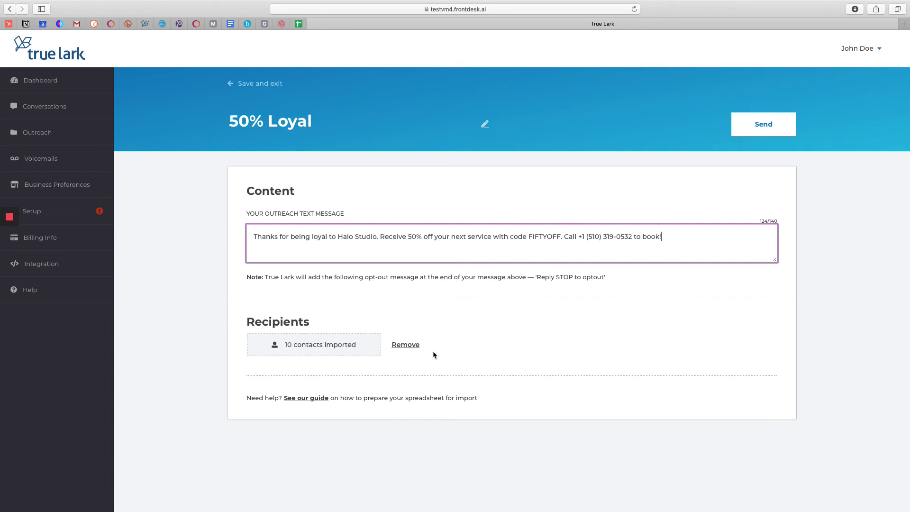
Send the 50% Loyal campaign to all 10 contacts and view its Outreach Summary.
left_click(761, 128)
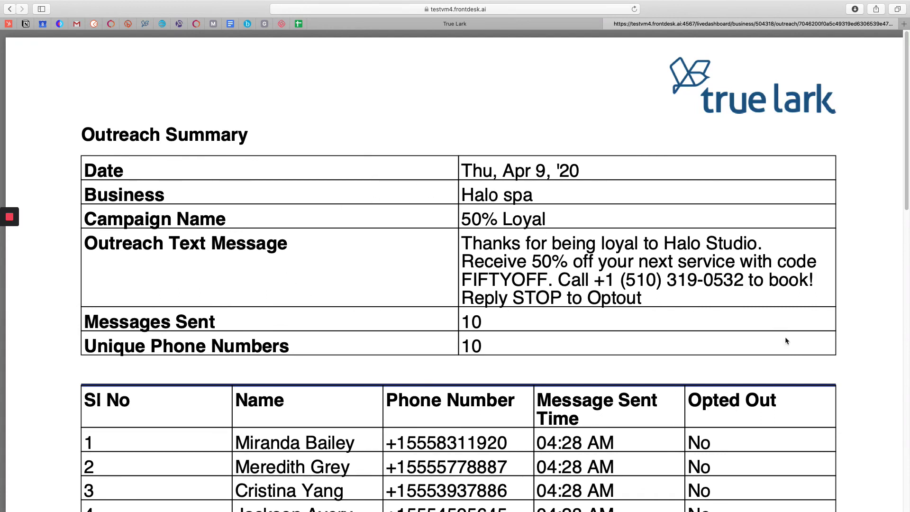
Scroll through the Outreach Summary report to check all ten recipients, messaged at 04:28 AM with none opted out.
scroll(785, 336, "down", 5)
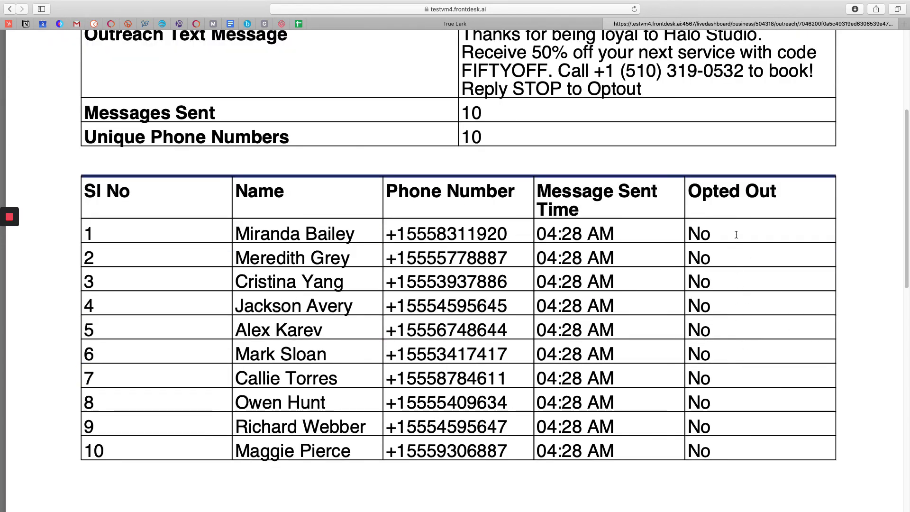
scroll(736, 236, "up", 5)
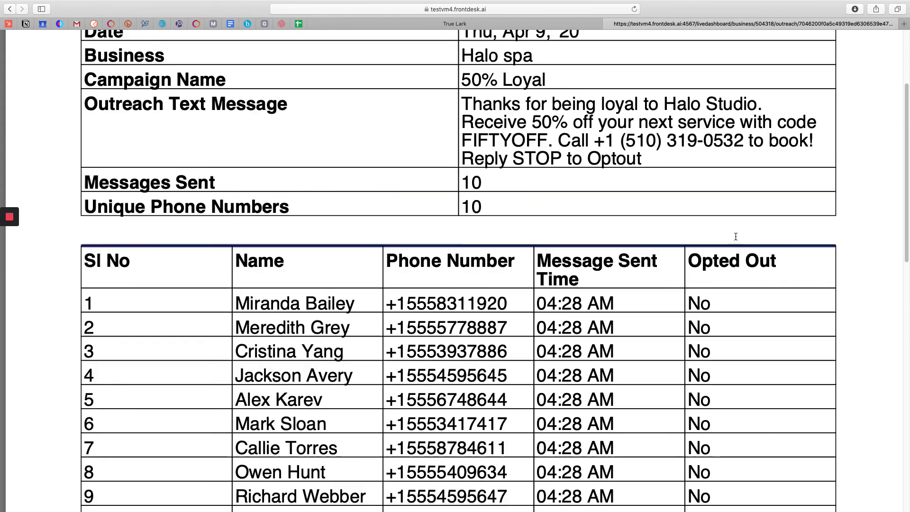